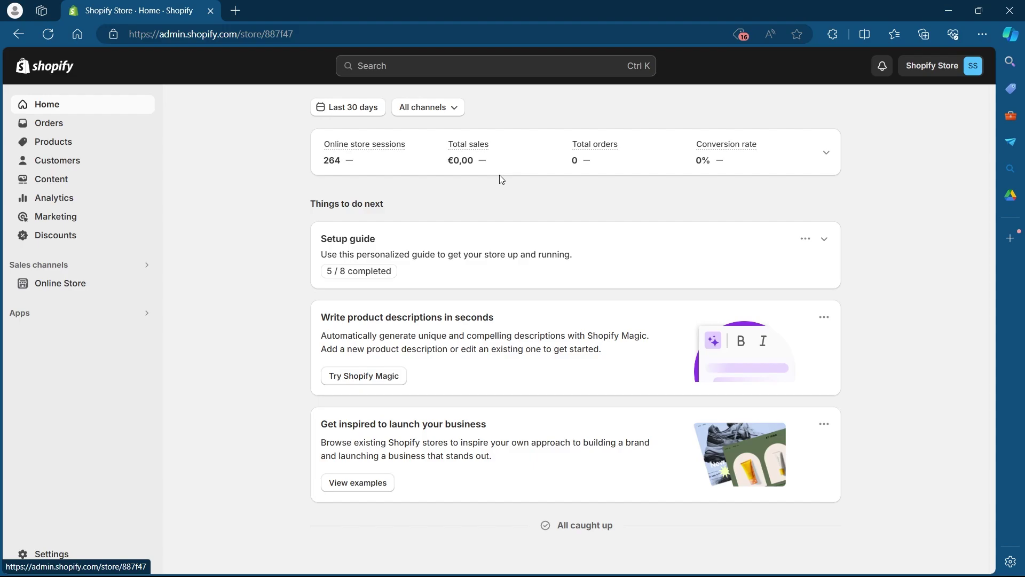
{"action": "left_click", "coordinate": [52, 555]}
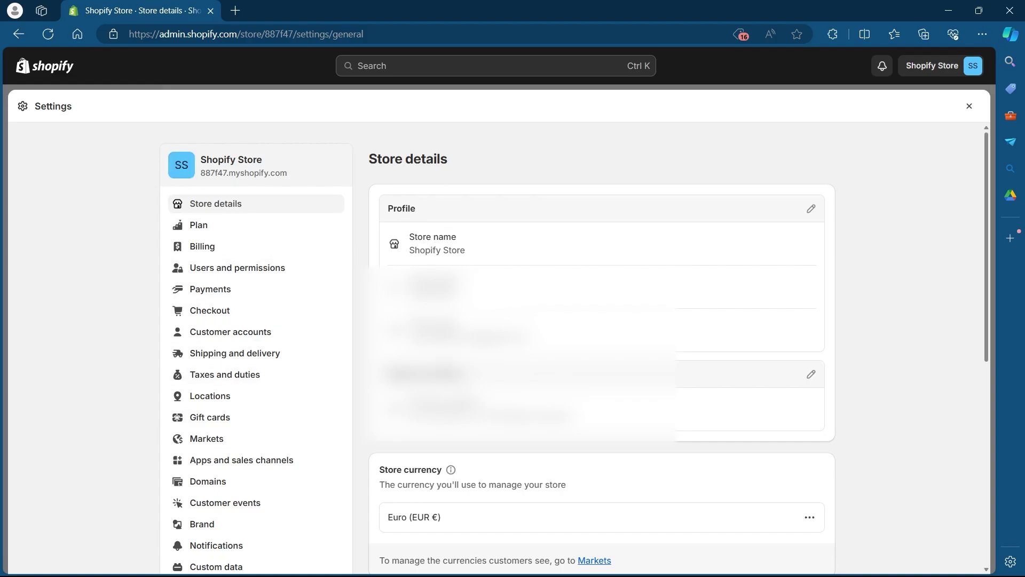
{"action": "scroll", "coordinate": [224, 264], "scroll_direction": "down", "scroll_amount": 3}
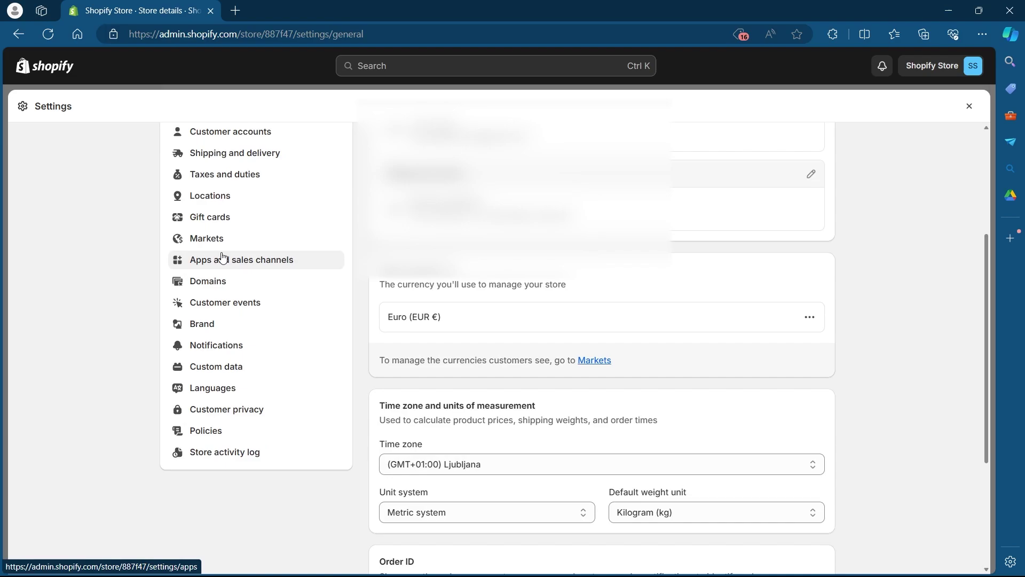
Open the Domains page showing 887f47.myshopify.com as the primary domain.
{"action": "left_click", "coordinate": [201, 282]}
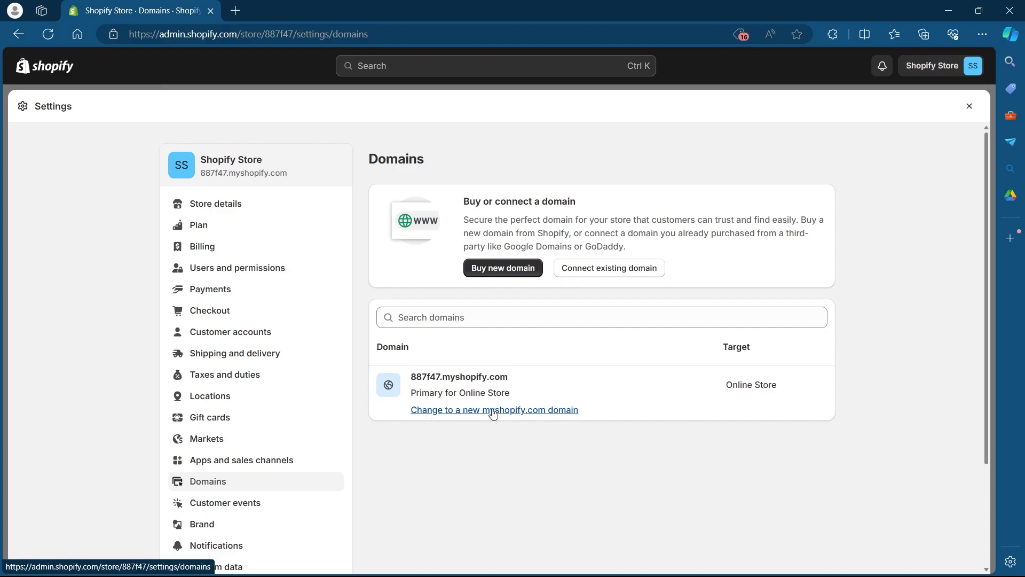
Change the myshopify.com domain to grwniogrngwrgw.myshopify.com.
{"action": "left_click", "coordinate": [527, 410]}
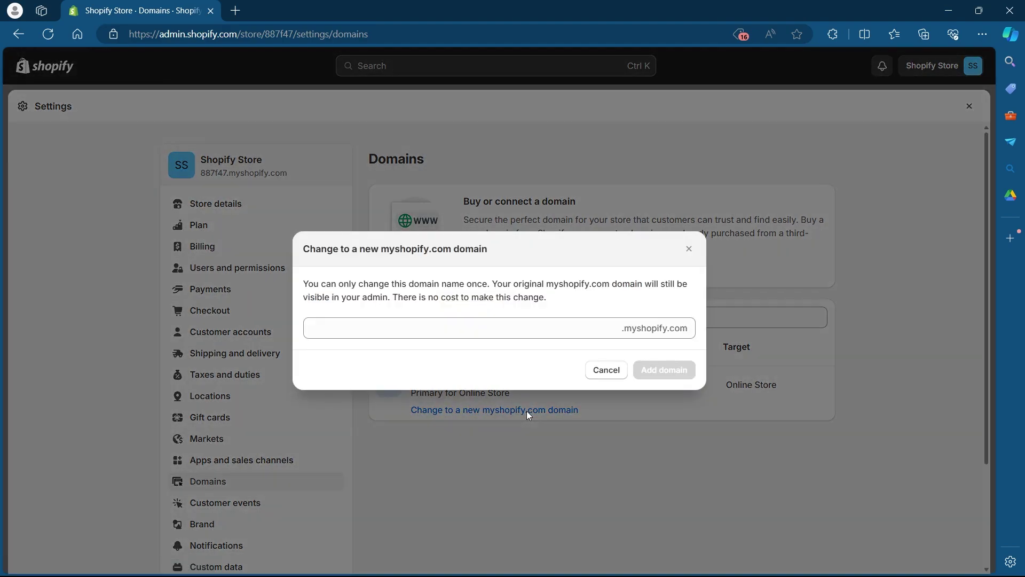
{"action": "left_click", "coordinate": [487, 330]}
{"action": "type", "text": "grwniogrngwrgw"}
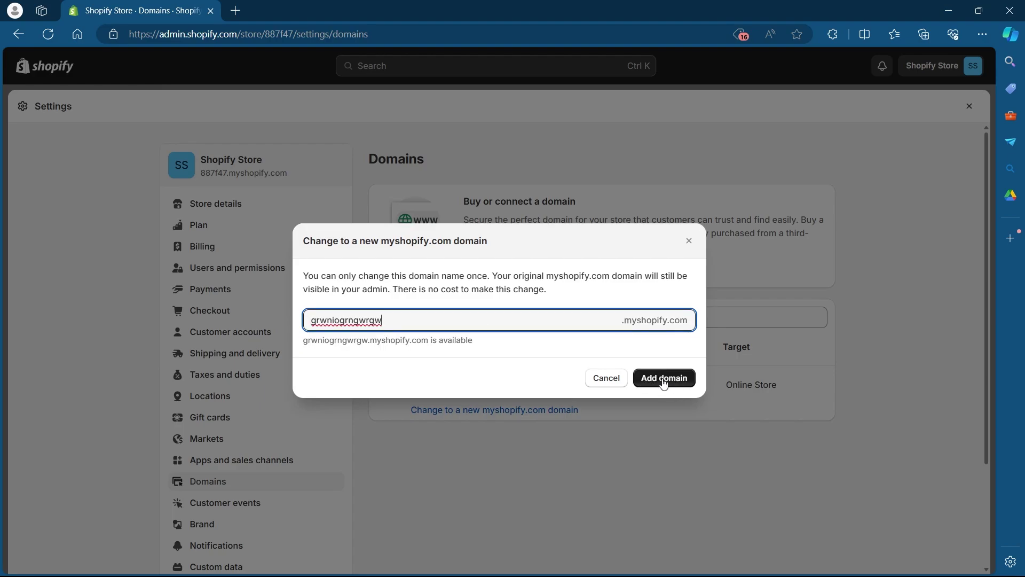
{"action": "left_click", "coordinate": [663, 382]}
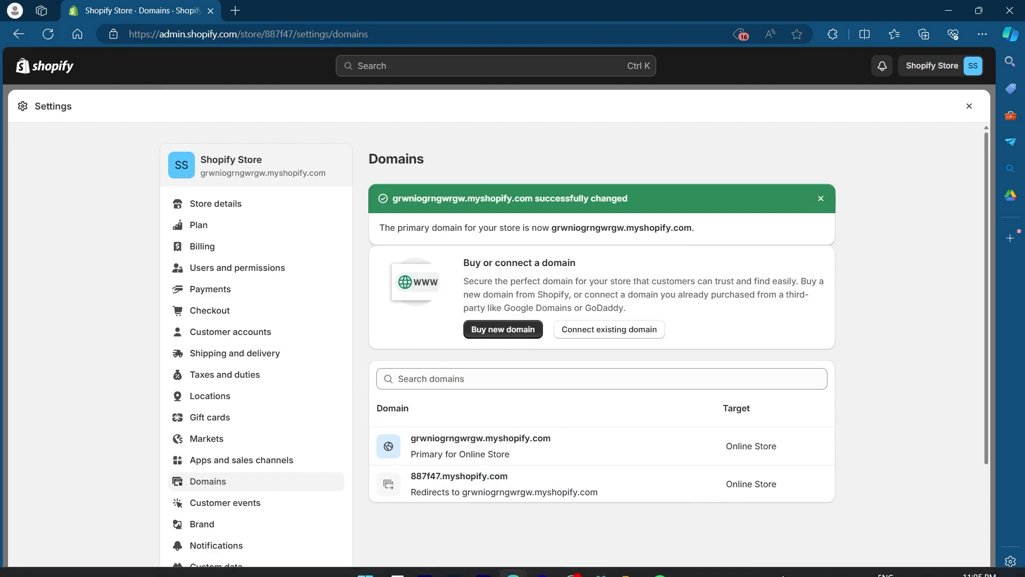
Open the details of the new primary domain grwniogrngwrgw.myshopify.com.
{"action": "left_click", "coordinate": [521, 446]}
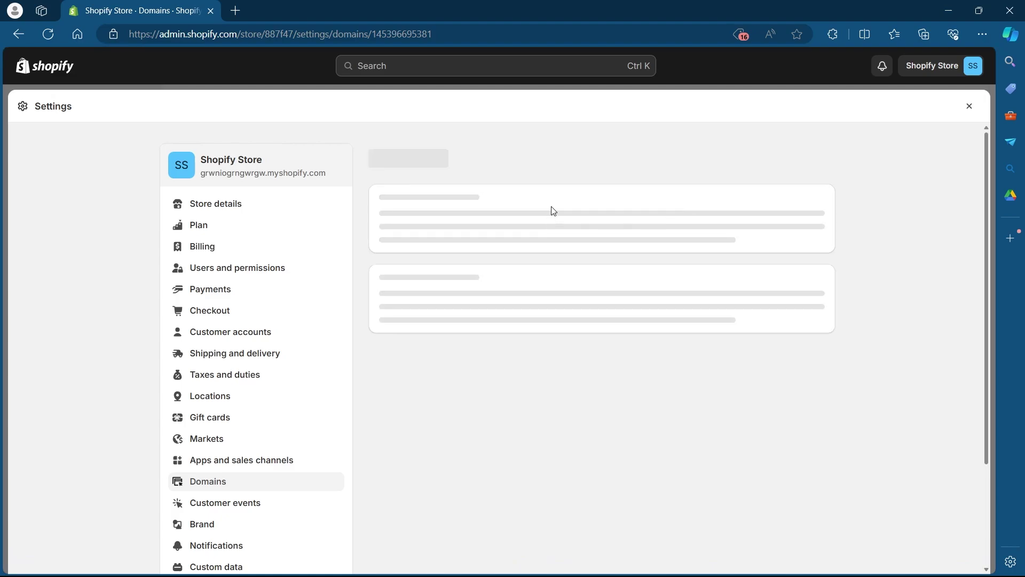